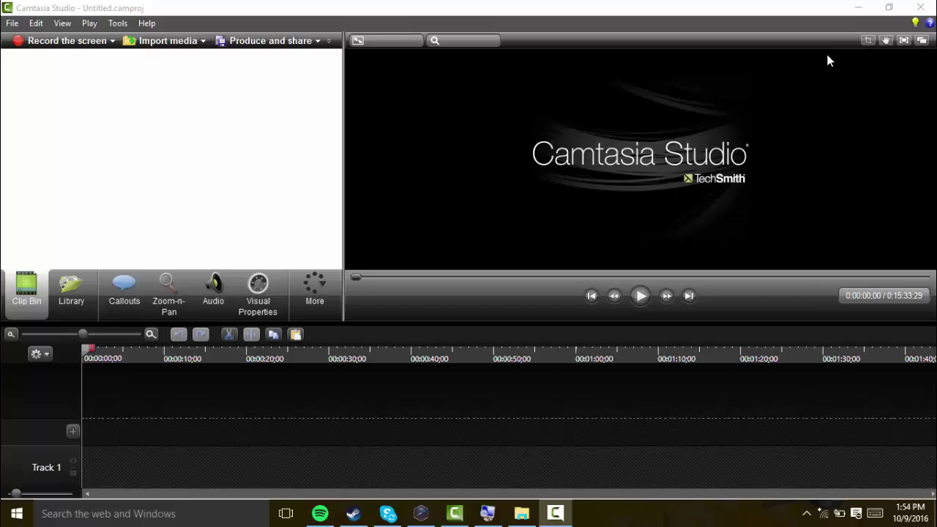
Drag 20161008_210557-1.jpg from the desktop into the Clip Bin, then re-maximize Camtasia.
click(885, 8)
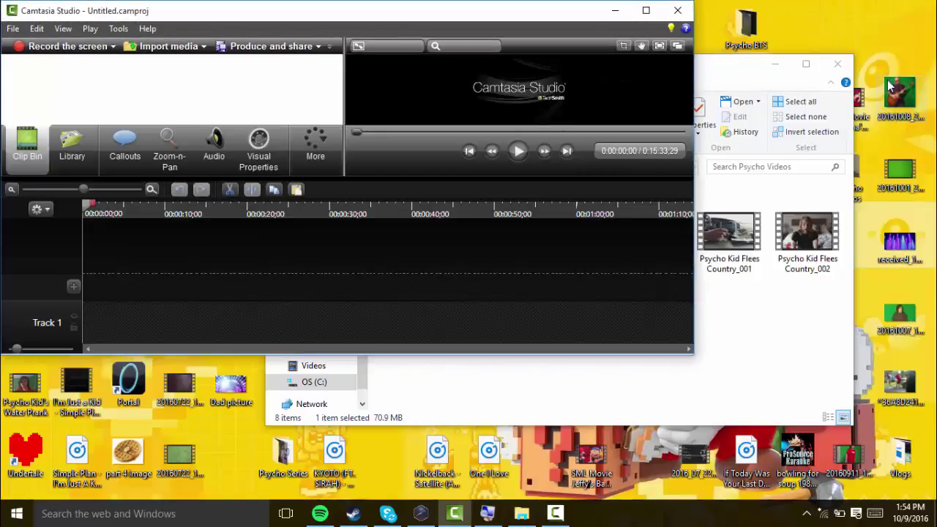
drag(893, 105, 251, 99)
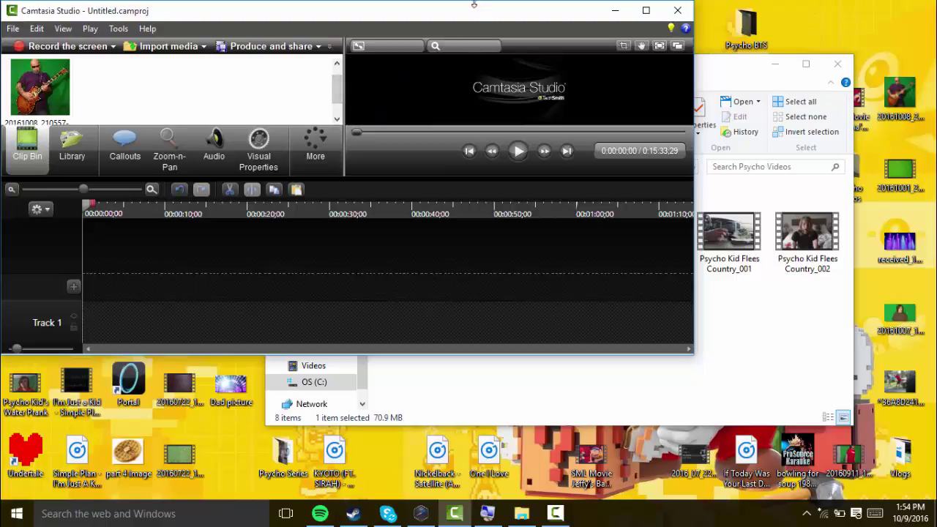
drag(462, 3, 486, 5)
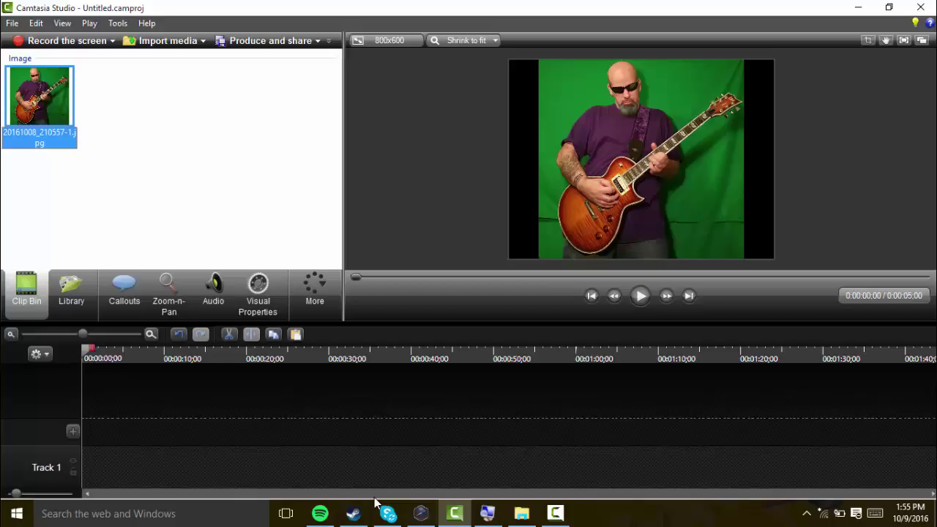
Copy Psycho Kid Kills Father.mp4 from the Psycho Videos folder into the Clip Bin and select it.
click(522, 512)
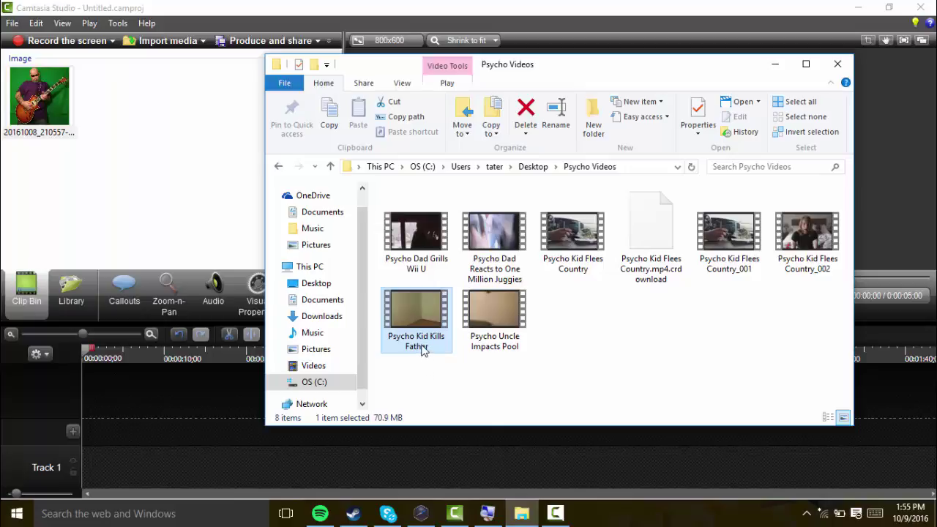
drag(422, 350, 215, 216)
click(214, 216)
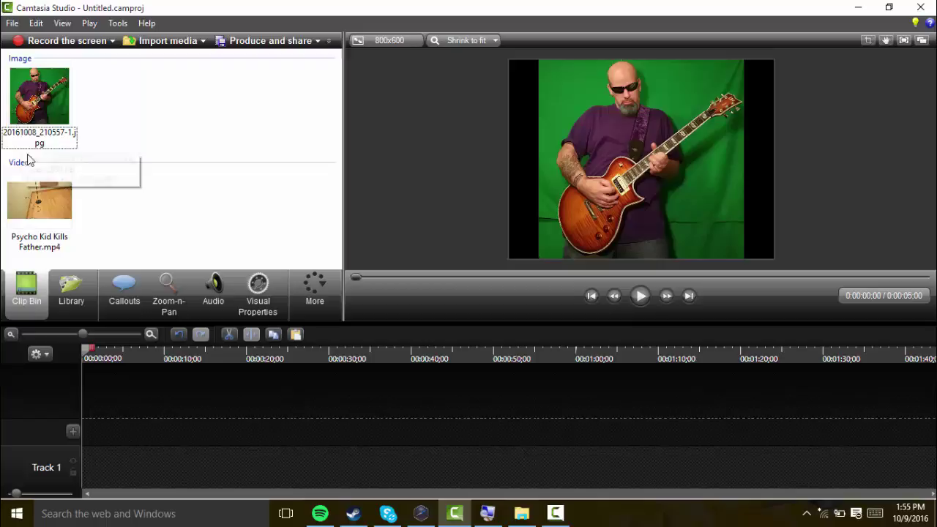
click(41, 197)
Add Psycho Kid Kills Father.mp4 to Track 1 at the playhead.
right_click(46, 197)
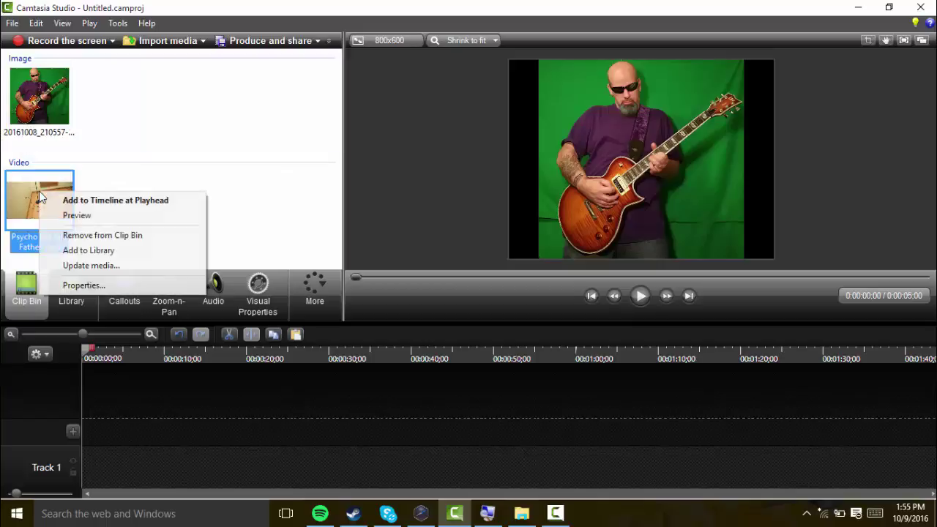
click(48, 200)
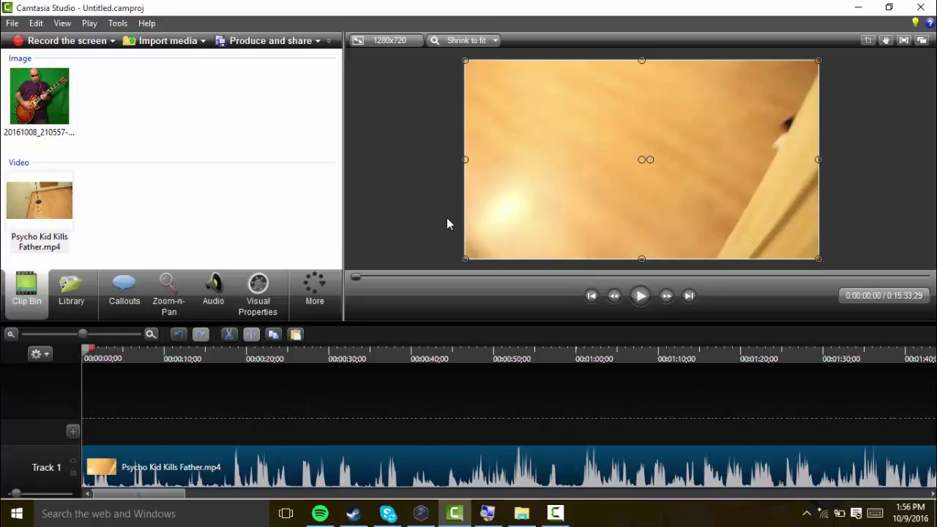
Add the guitarist photo to the timeline at the playhead, landing on Track 2.
right_click(45, 103)
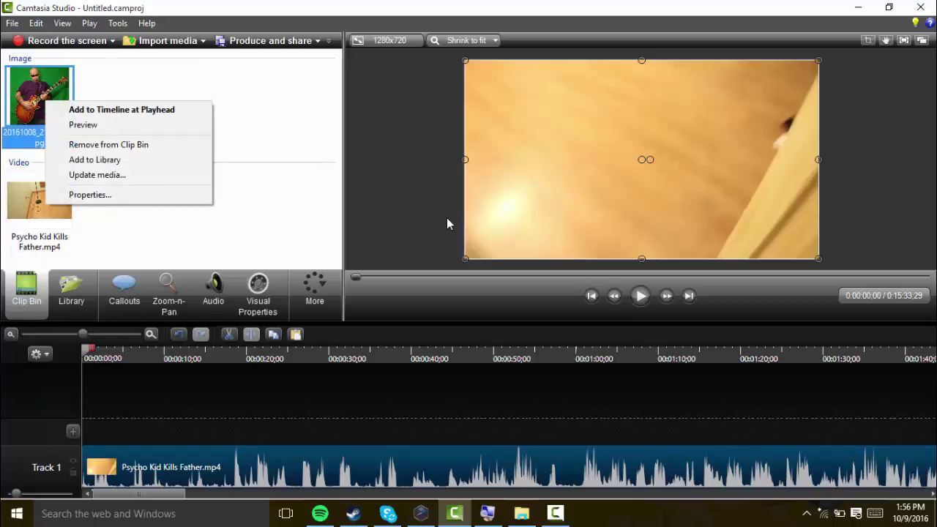
click(58, 110)
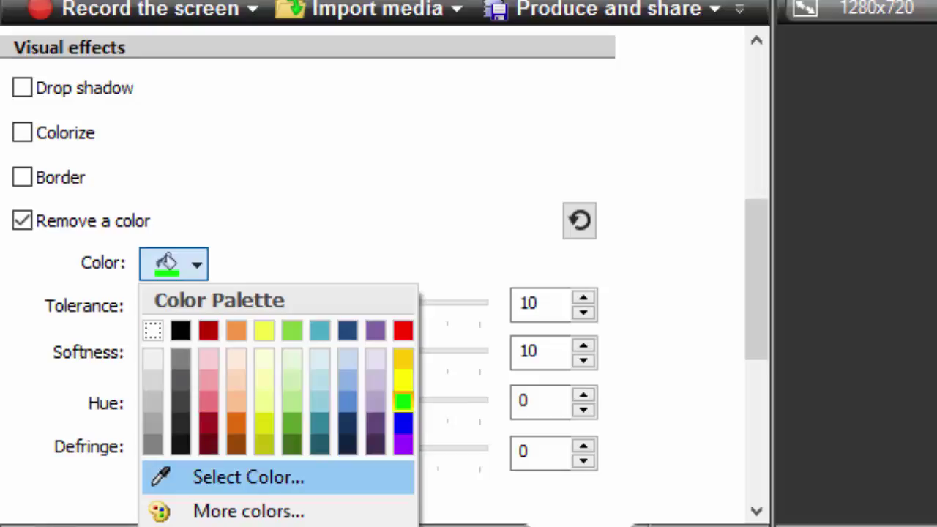
Sample the darker green of the photo's backdrop in the preview as the colour to remove.
click(248, 476)
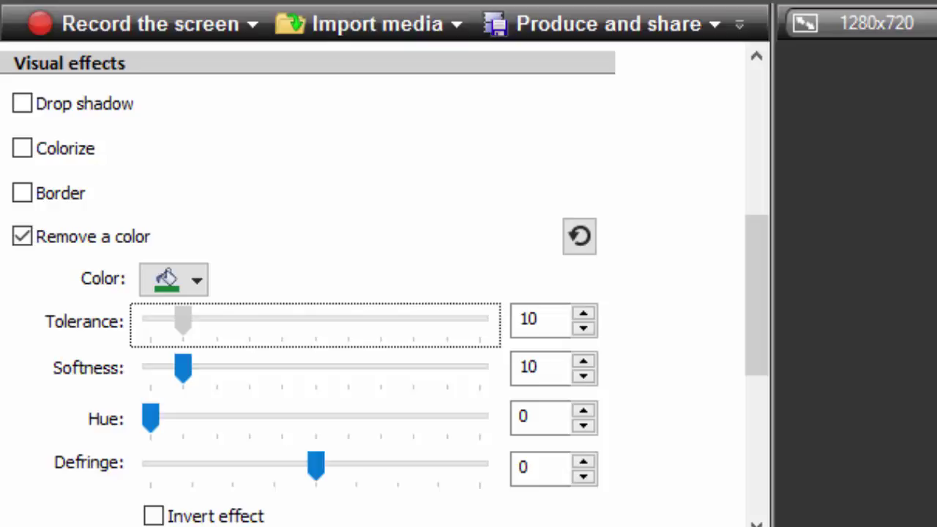
Step the Tolerance slider up to 22, overshooting once and stepping back.
key(Right)
key(Right)
key(Right)
key(Right)
key(Right)
key(Right)
key(Right)
key(Right)
key(Right)
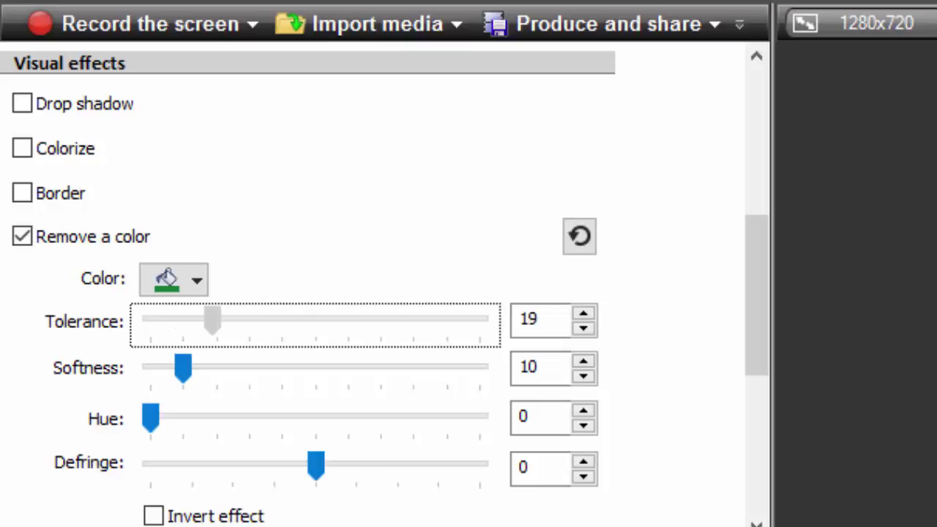
key(Right)
key(Right)
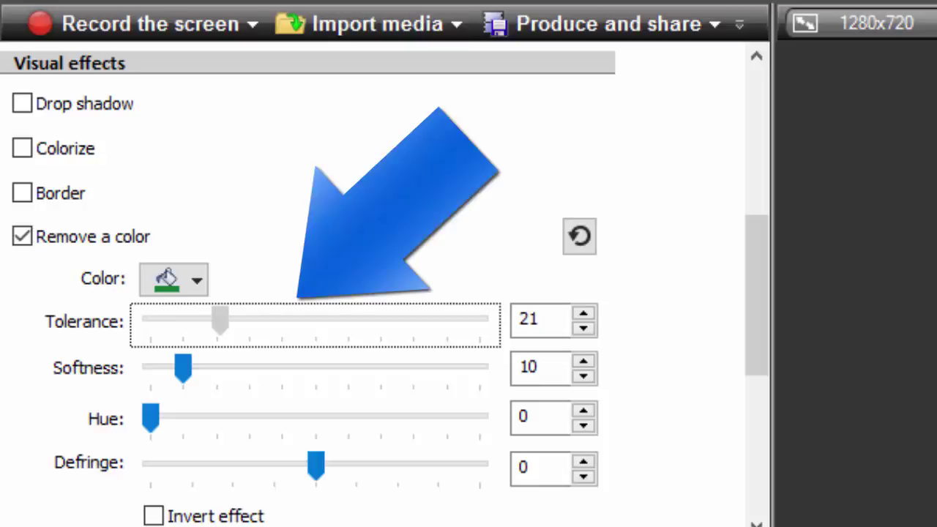
key(Right)
key(Right)
key(Right)
key(Right)
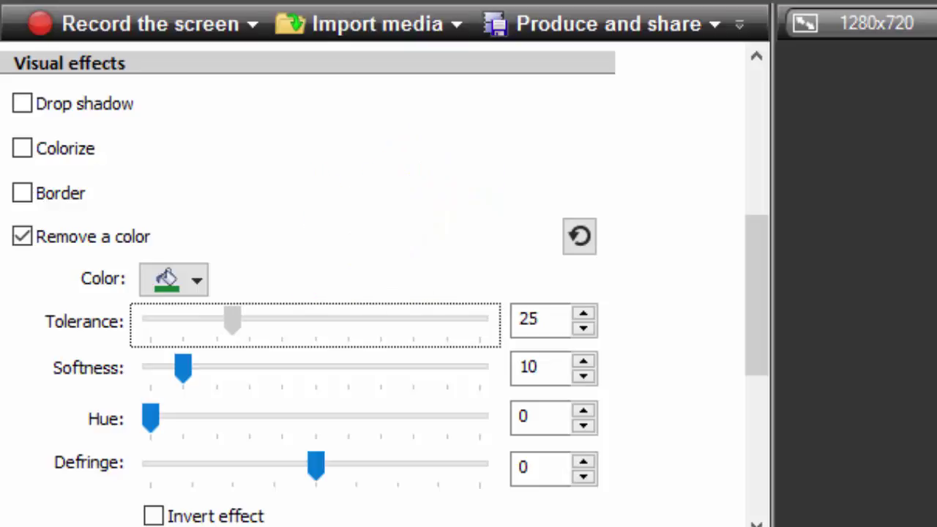
key(Left)
key(Left)
key(Left)
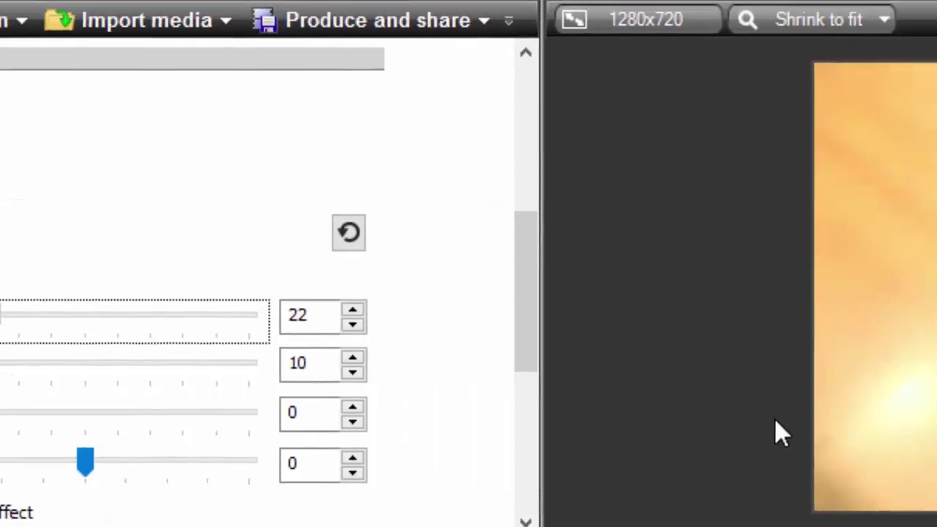